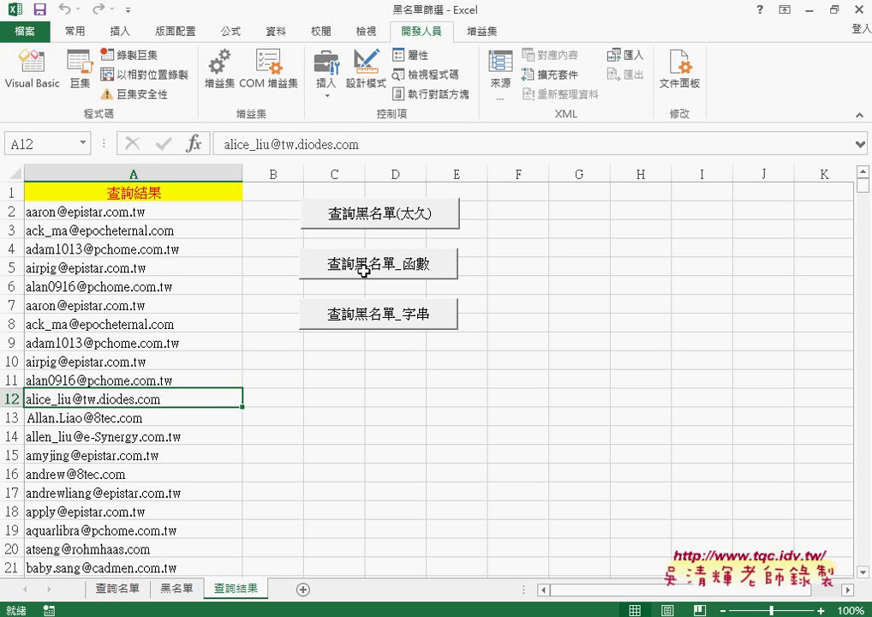
Glance at the 查詢名單 sheet, then return to the 查詢結果 sheet.
{"action": "left_click", "coordinate": [117, 590]}
{"action": "scroll", "coordinate": [213, 419], "scroll_direction": "up", "scroll_amount": 4}
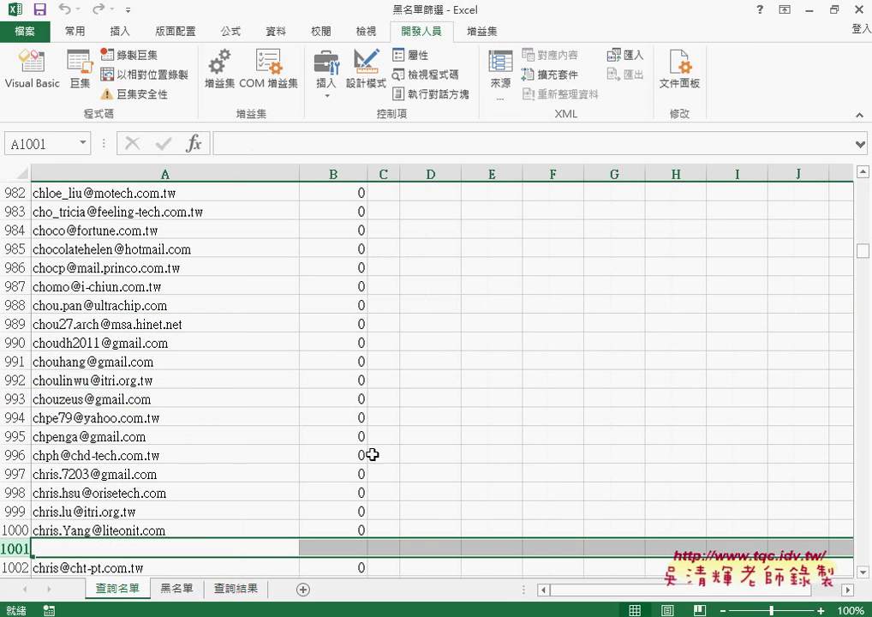
{"action": "left_click", "coordinate": [240, 590]}
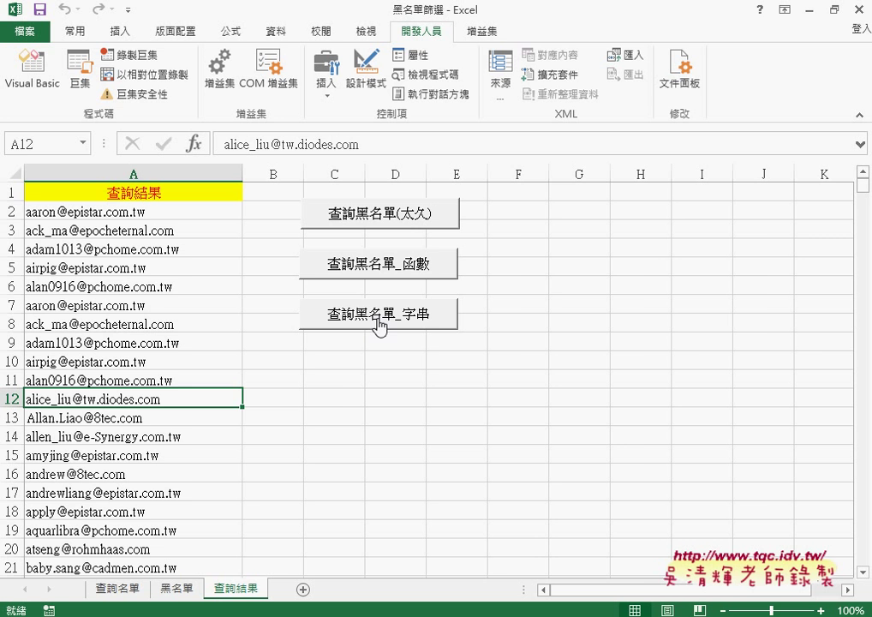
Show the 黑名單 sheet with cell A2, the first blacklisted address, selected.
{"action": "left_click", "coordinate": [120, 589]}
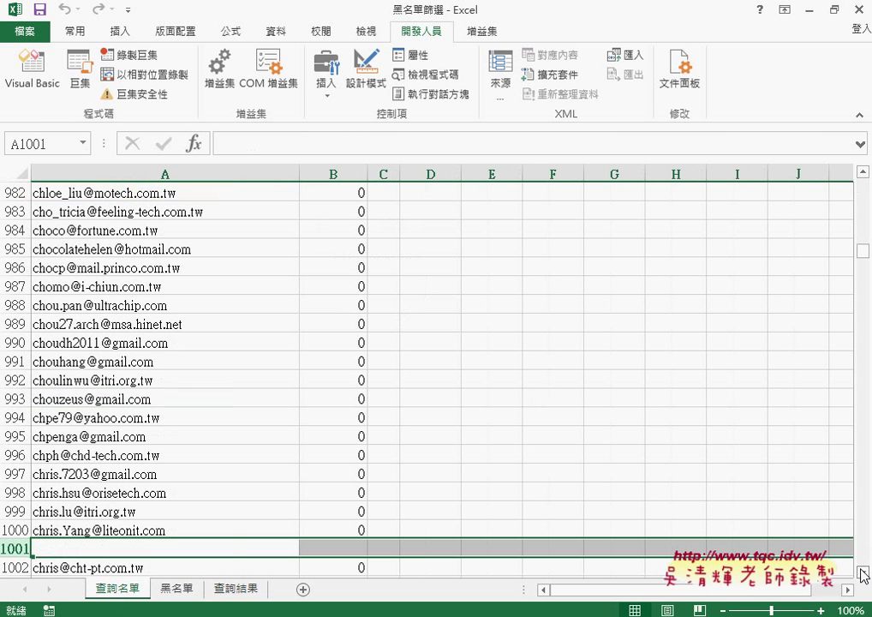
{"action": "left_click_drag", "start_coordinate": [863, 250], "coordinate": [863, 185]}
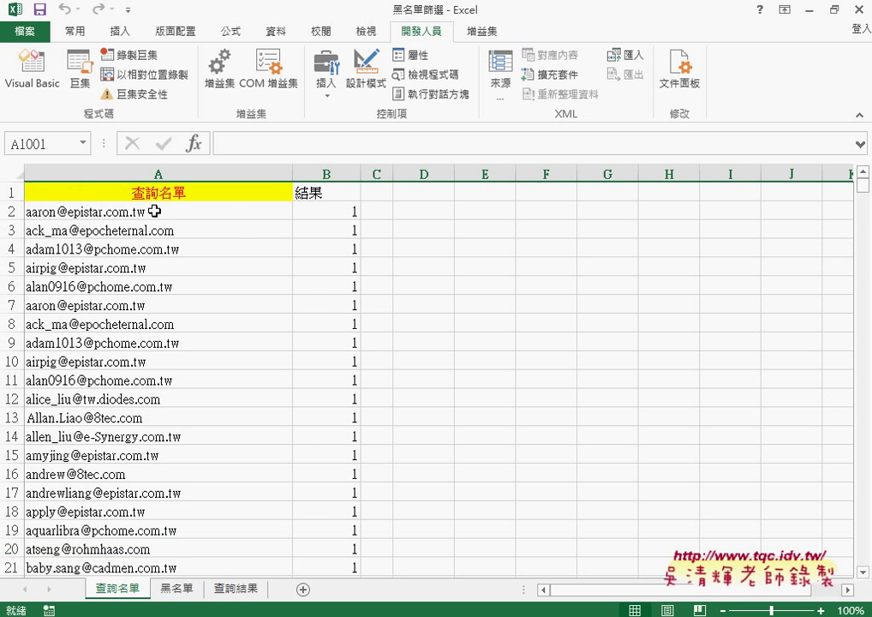
{"action": "left_click", "coordinate": [191, 591]}
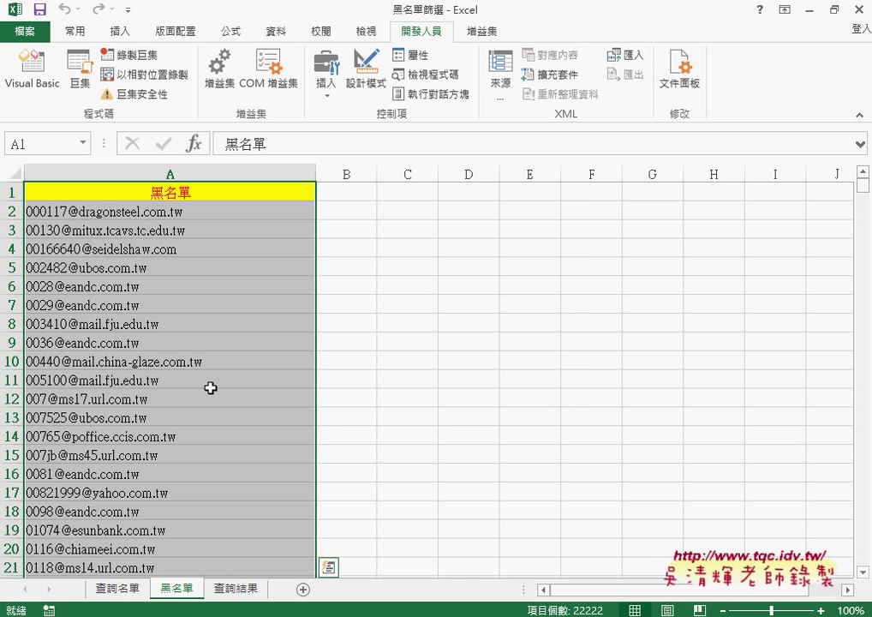
{"action": "left_click", "coordinate": [231, 209]}
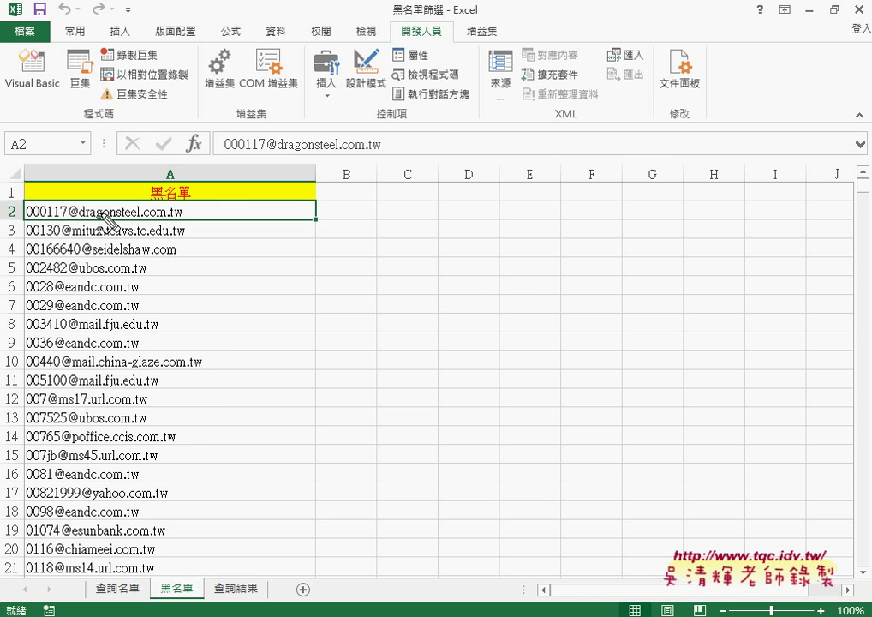
{"action": "mouse_move", "coordinate": [186, 444]}
{"action": "left_mouse_down"}
{"action": "mouse_move", "coordinate": [102, 439]}
{"action": "mouse_move", "coordinate": [187, 442]}
{"action": "left_mouse_up"}
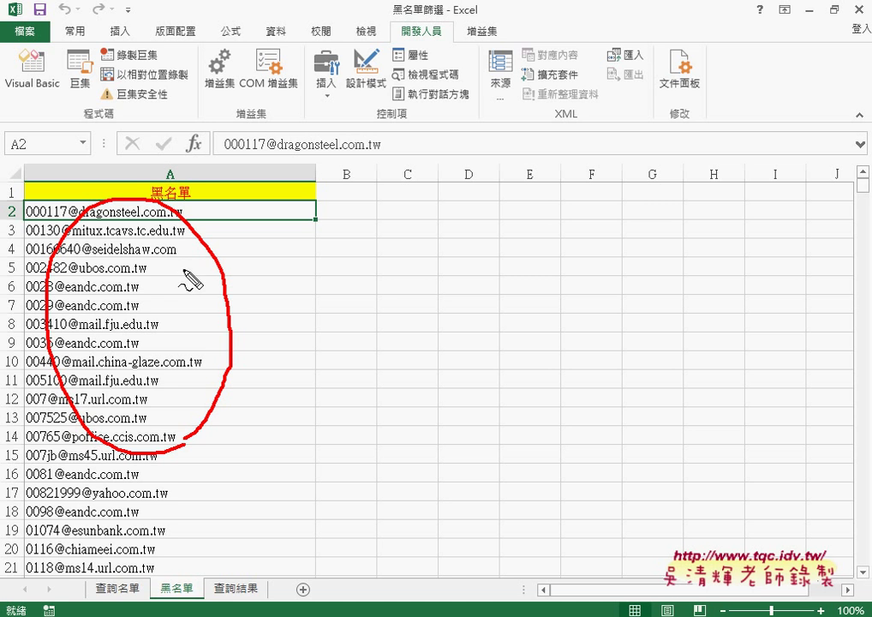
Cancel the pending action in Excel with Escape before leaving the workbook.
{"action": "left_click_drag", "start_coordinate": [142, 581], "coordinate": [128, 605]}
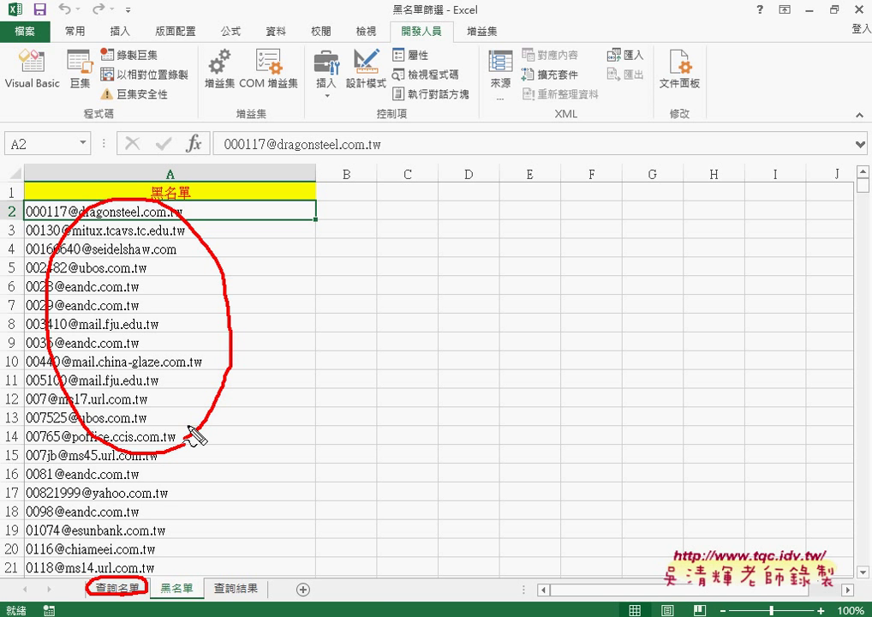
{"action": "key", "text": "Escape"}
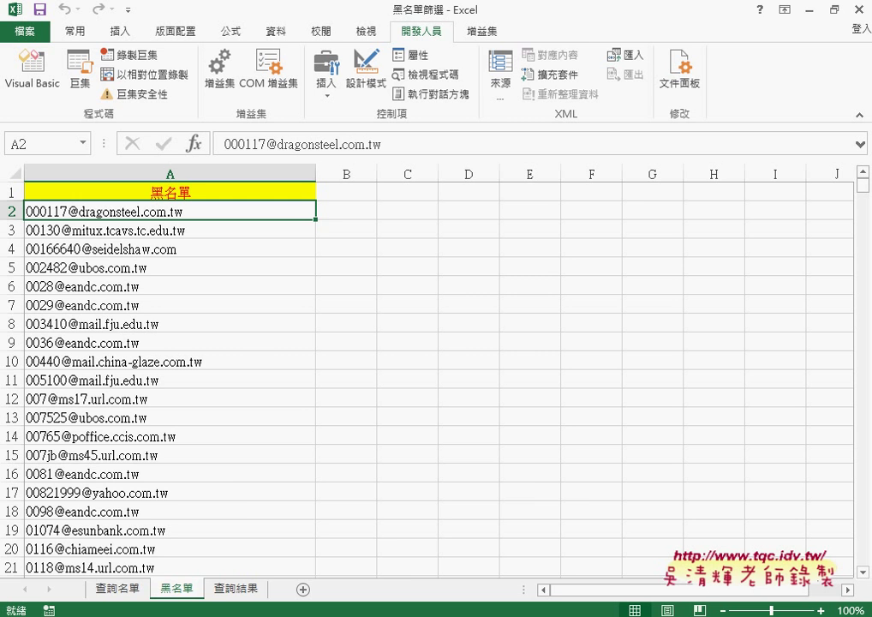
{"action": "mouse_move", "coordinate": [295, 616]}
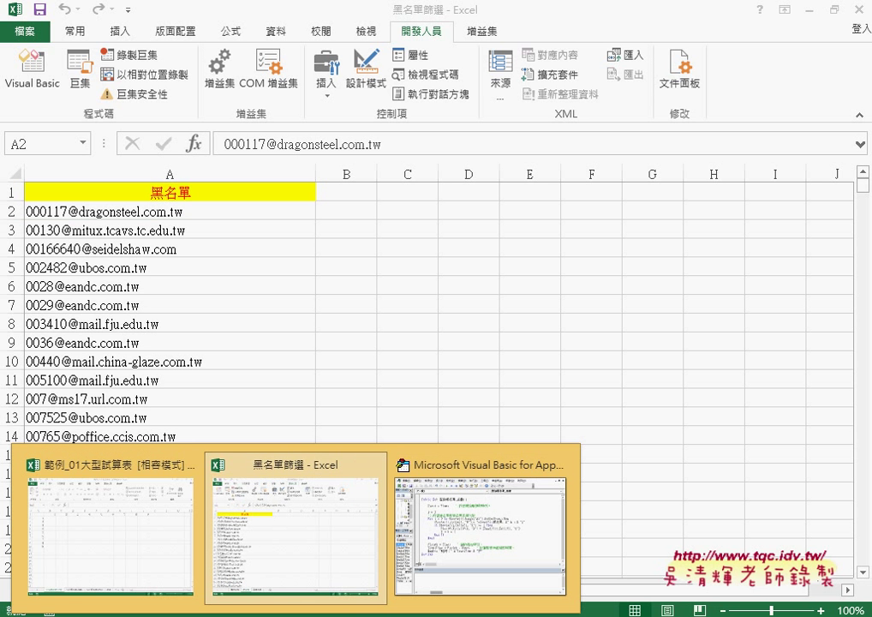
Copy the 查詢黑名單_字串 Sub through End Sub from the Google Docs code page into the clipboard.
{"action": "key", "text": "alt+Tab"}
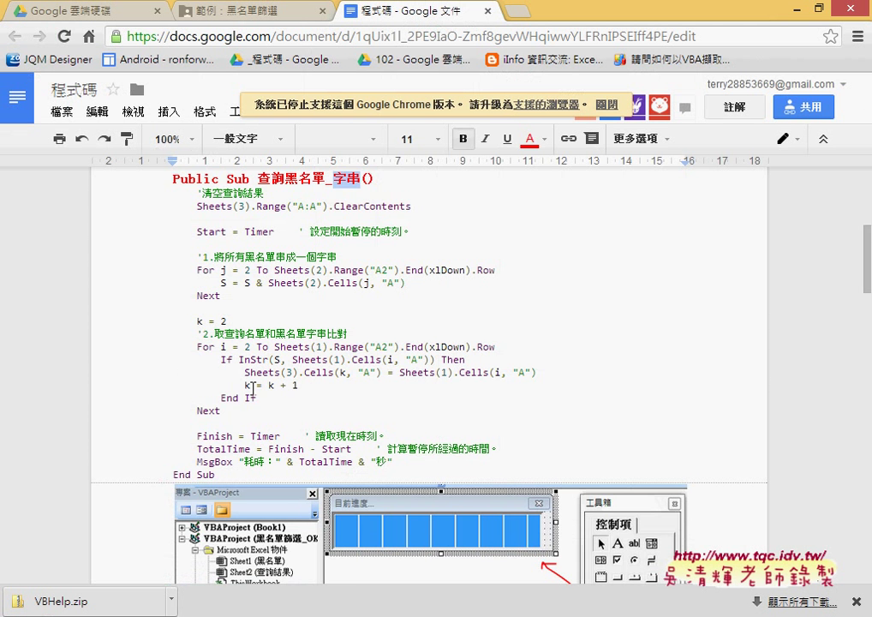
{"action": "scroll", "coordinate": [255, 363], "scroll_direction": "up", "scroll_amount": 3}
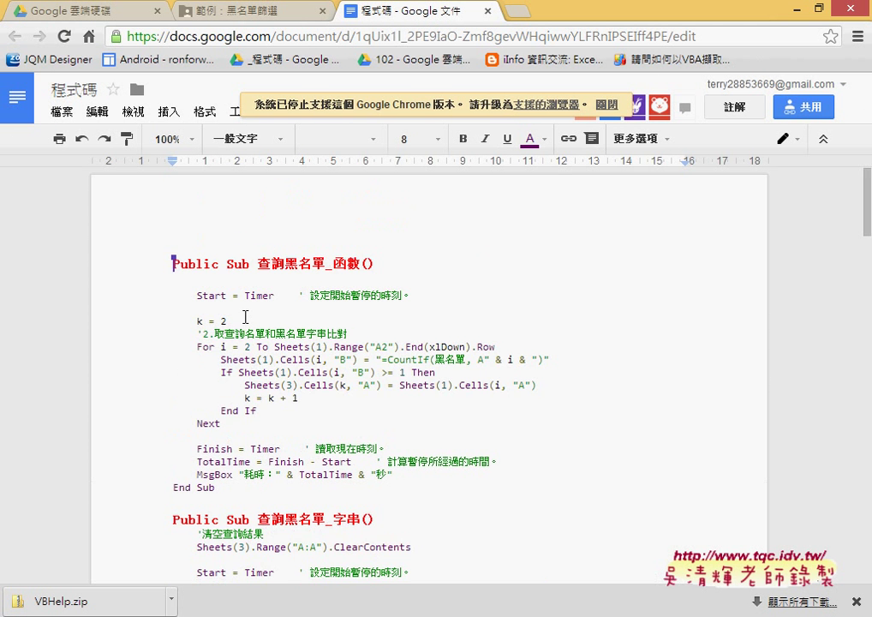
{"action": "scroll", "coordinate": [251, 383], "scroll_direction": "down", "scroll_amount": 2}
{"action": "mouse_move", "coordinate": [173, 264]}
{"action": "left_mouse_down"}
{"action": "mouse_move", "coordinate": [263, 545]}
{"action": "mouse_move", "coordinate": [247, 553]}
{"action": "left_mouse_up"}
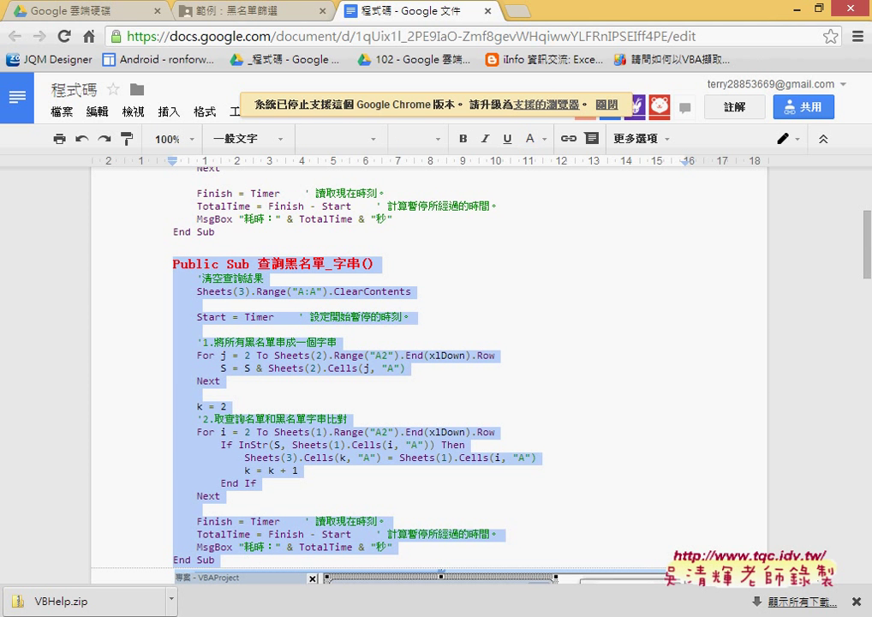
{"action": "left_click", "coordinate": [442, 498]}
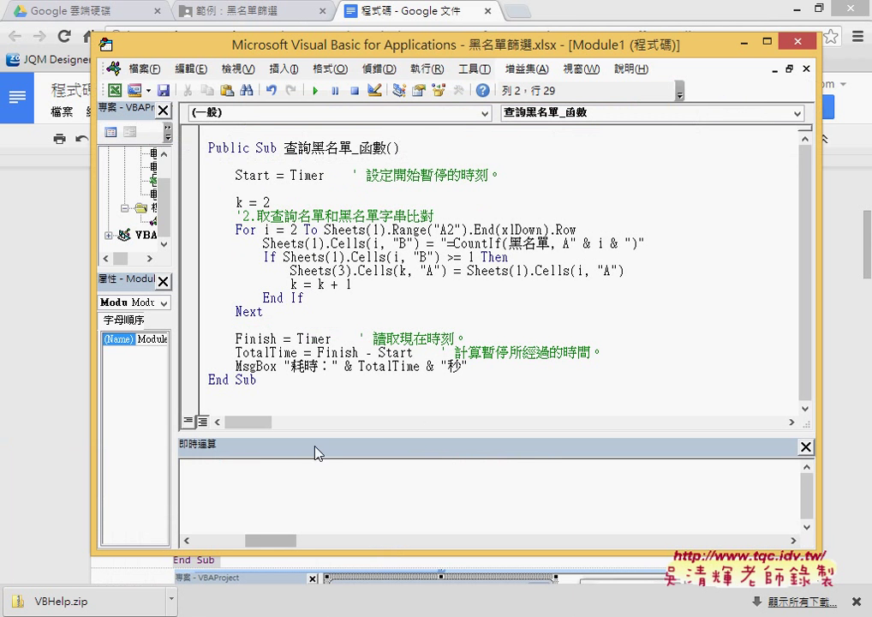
Paste 查詢黑名單_字串 below the last End Sub and delete its '清空查詢結果 and ClearContents lines.
{"action": "left_click", "coordinate": [236, 396]}
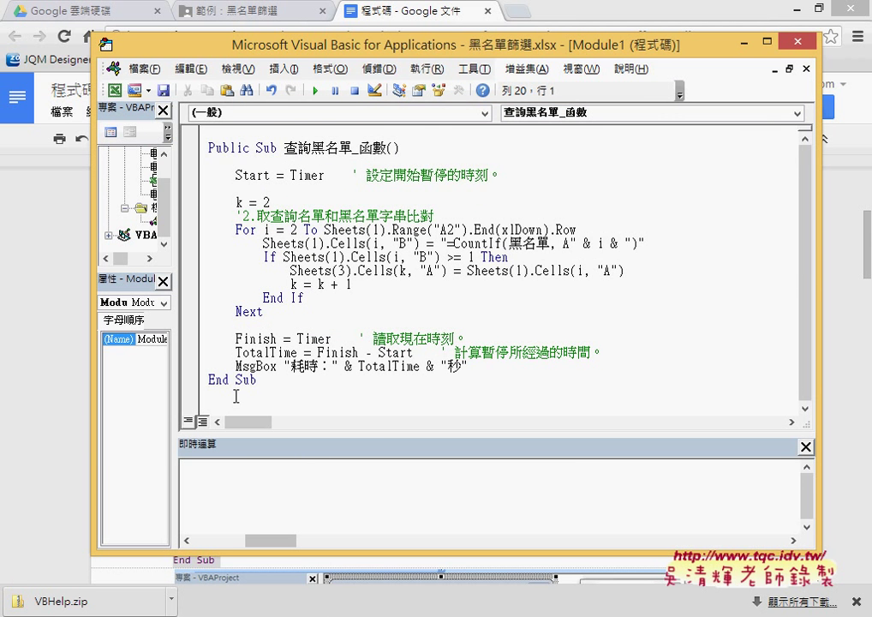
{"action": "key", "text": "ctrl+End"}
{"action": "scroll", "coordinate": [373, 388], "scroll_direction": "up", "scroll_amount": 2}
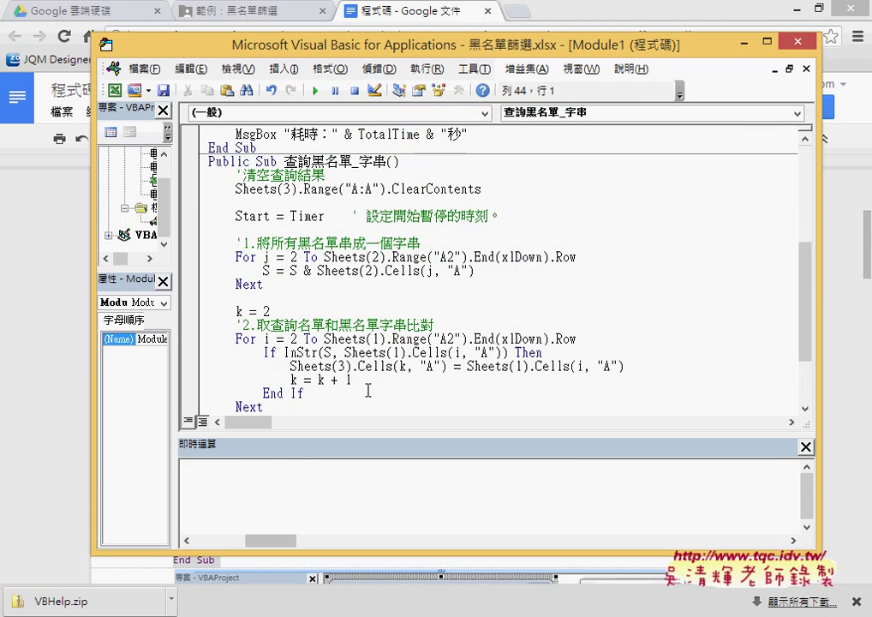
{"action": "left_click", "coordinate": [806, 446]}
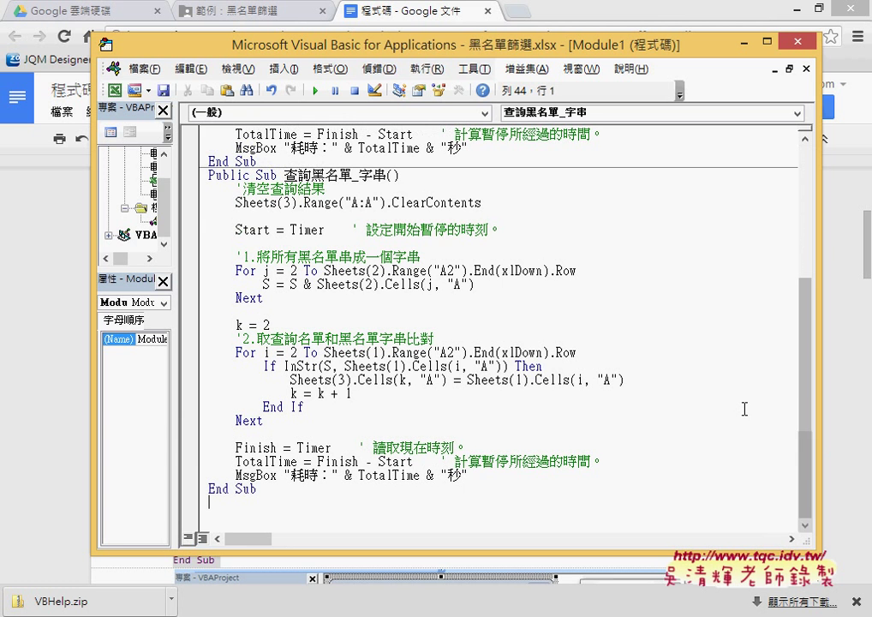
{"action": "left_click_drag", "start_coordinate": [358, 175], "coordinate": [385, 176]}
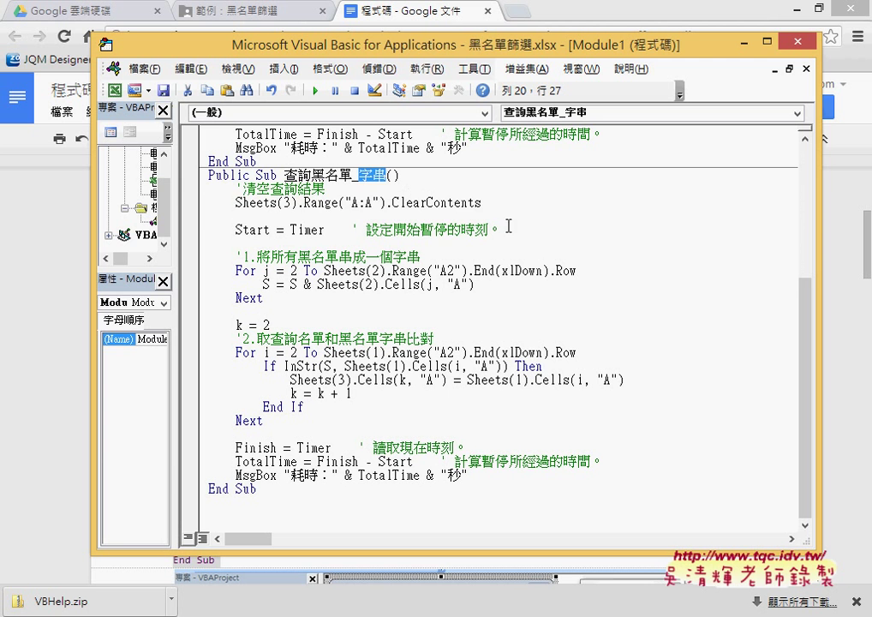
{"action": "left_click_drag", "start_coordinate": [482, 203], "coordinate": [191, 192]}
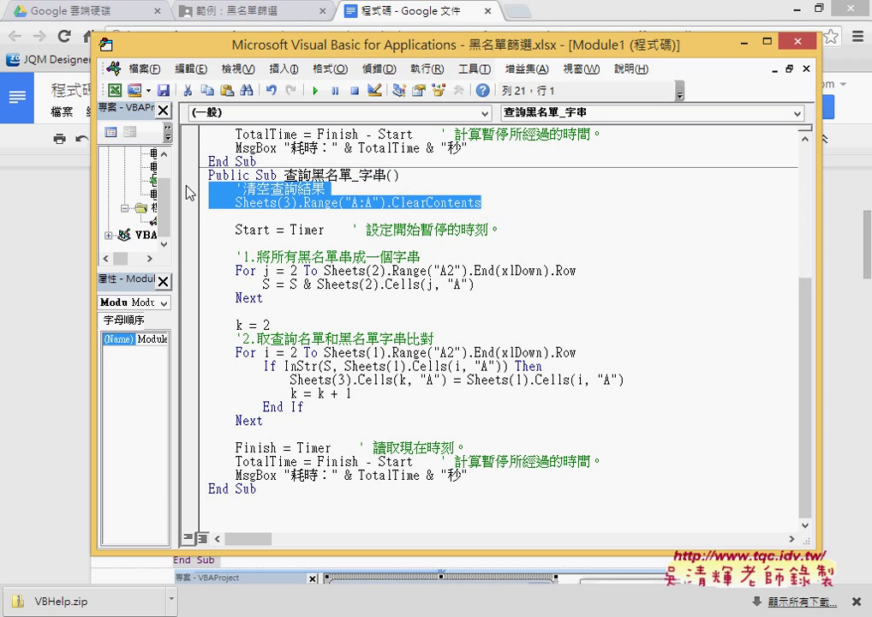
{"action": "key", "text": "Delete"}
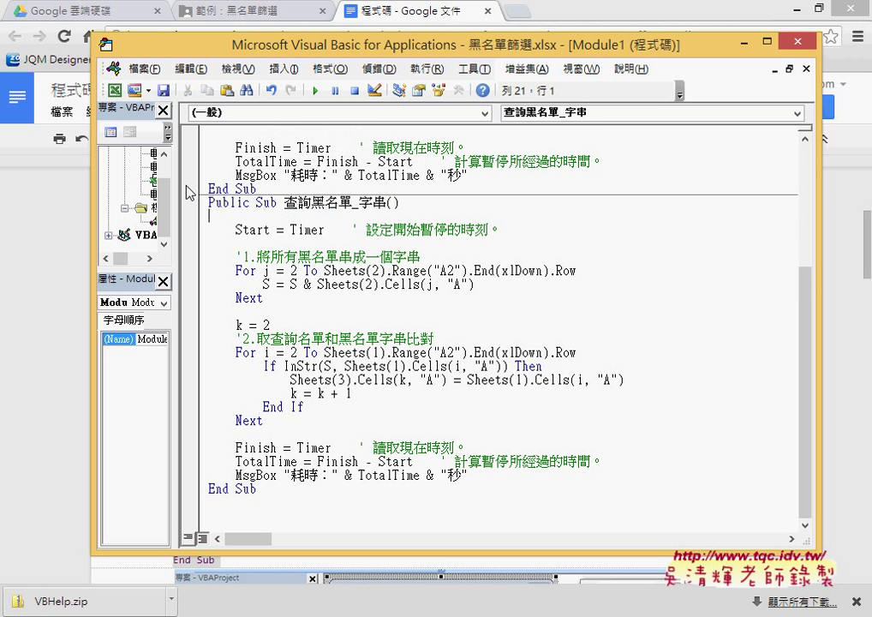
Highlight the k = 2 line, 黑名單 and 字串 in the first comment, and loop variable j.
{"action": "left_click_drag", "start_coordinate": [270, 325], "coordinate": [209, 324]}
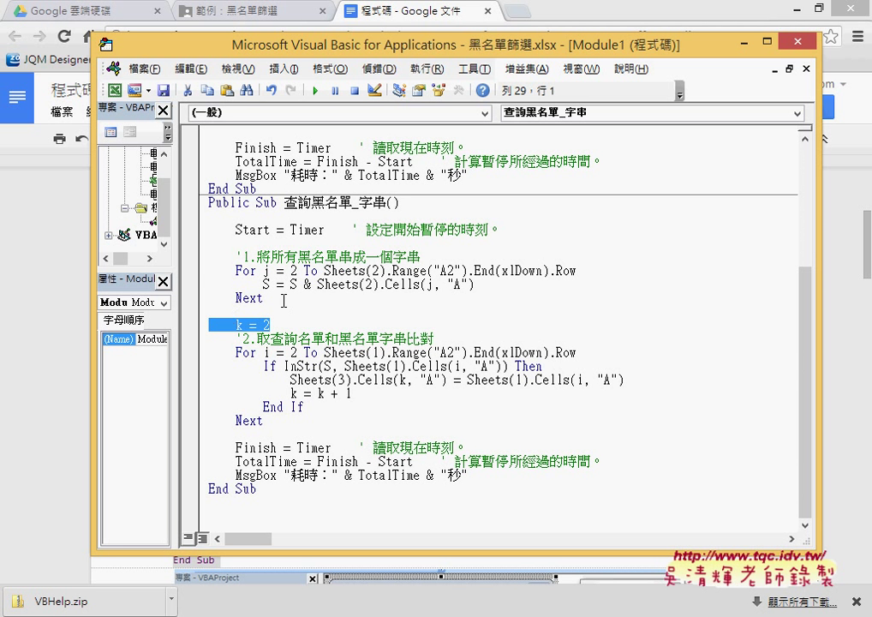
{"action": "left_click", "coordinate": [307, 232]}
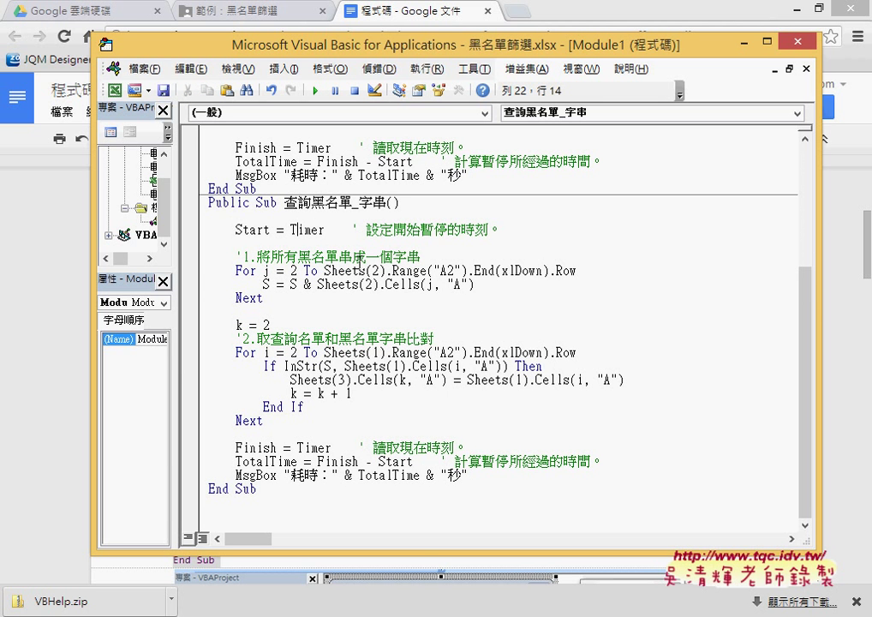
{"action": "left_click", "coordinate": [283, 256]}
{"action": "left_click_drag", "start_coordinate": [298, 256], "coordinate": [339, 256]}
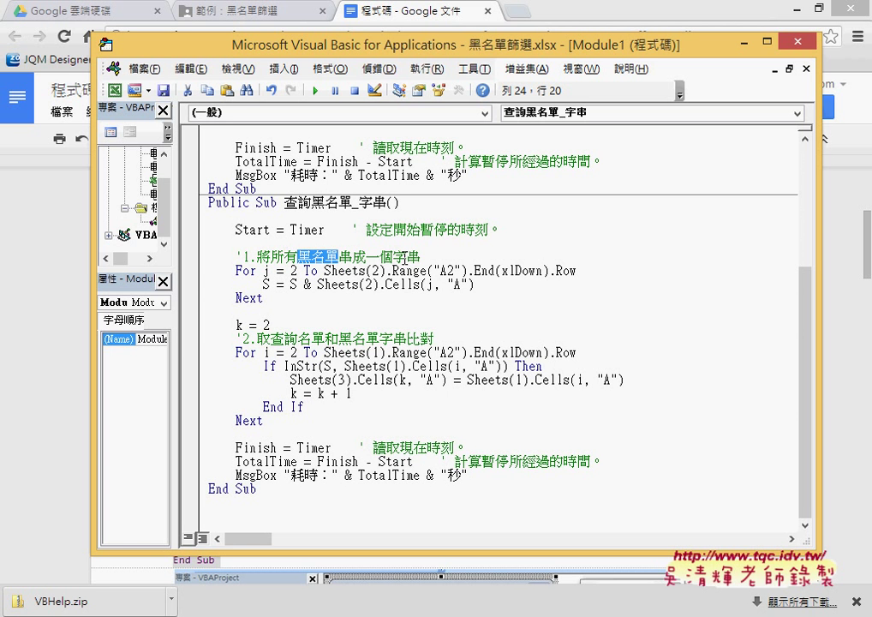
{"action": "left_click_drag", "start_coordinate": [394, 256], "coordinate": [422, 256]}
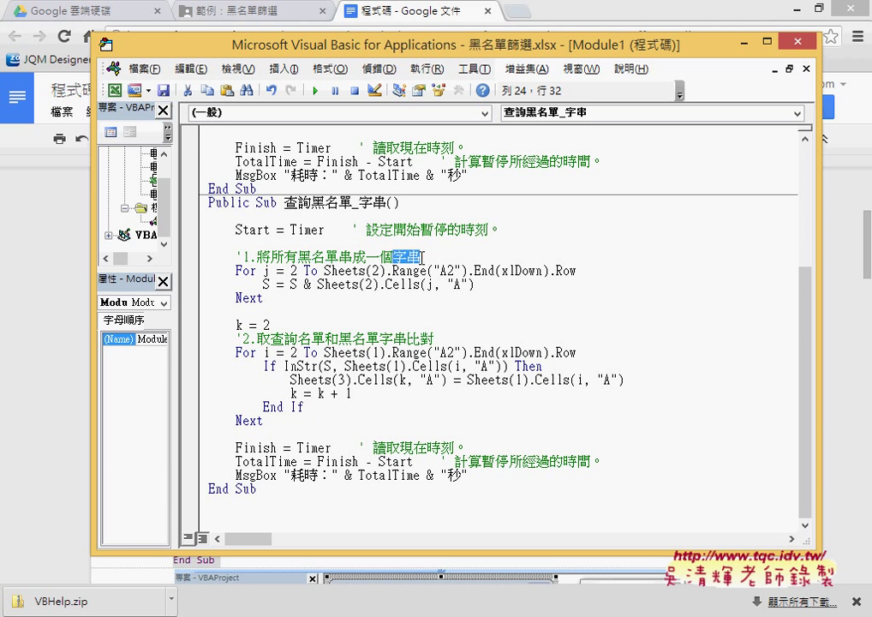
{"action": "double_click", "coordinate": [266, 271]}
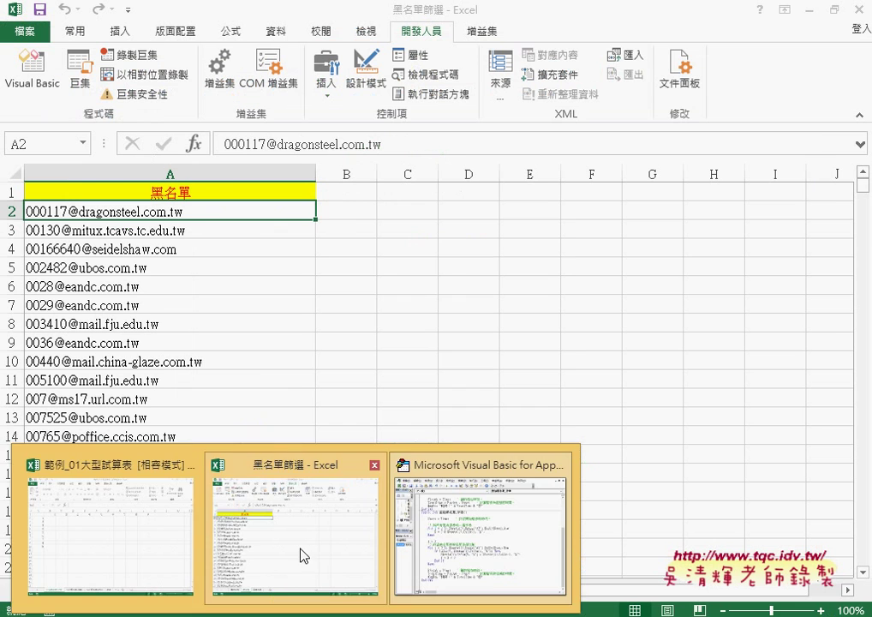
Switch to the 黑名單篩選 workbook, then back to the VBA editor on the For j line.
{"action": "left_click", "coordinate": [301, 502]}
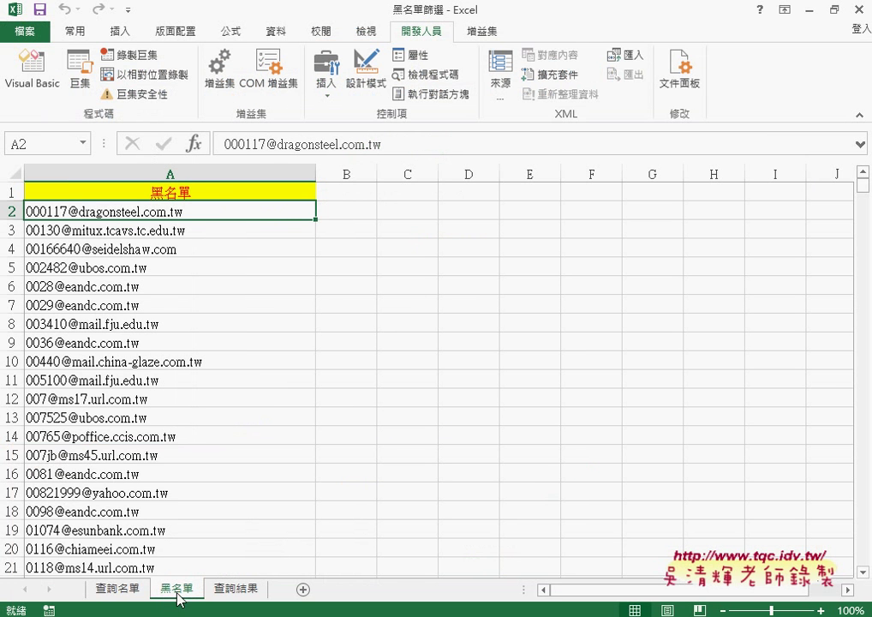
{"action": "mouse_move", "coordinate": [283, 613]}
{"action": "left_click", "coordinate": [445, 497]}
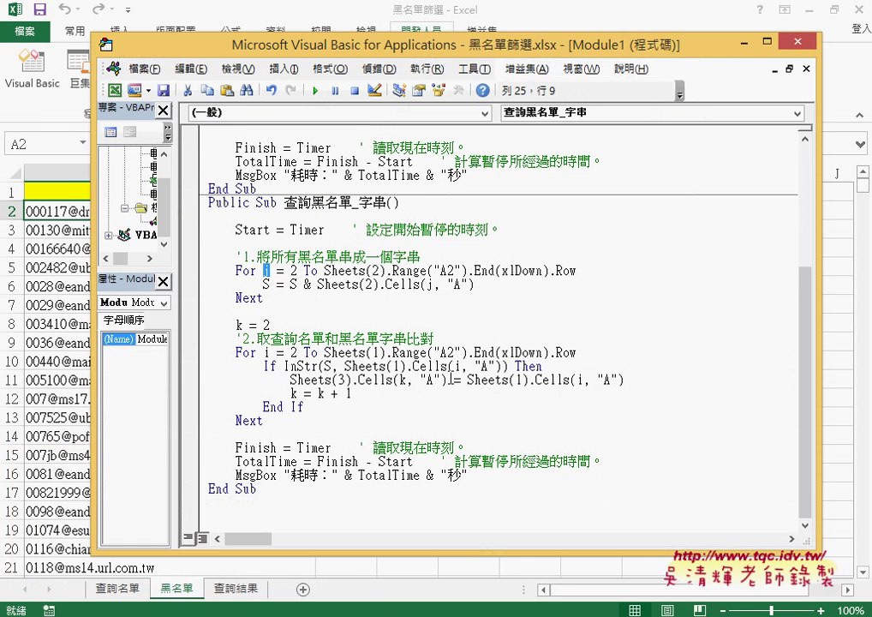
{"action": "key", "text": "Right"}
{"action": "key", "text": "Right"}
{"action": "key", "text": "Right"}
{"action": "key", "text": "Right"}
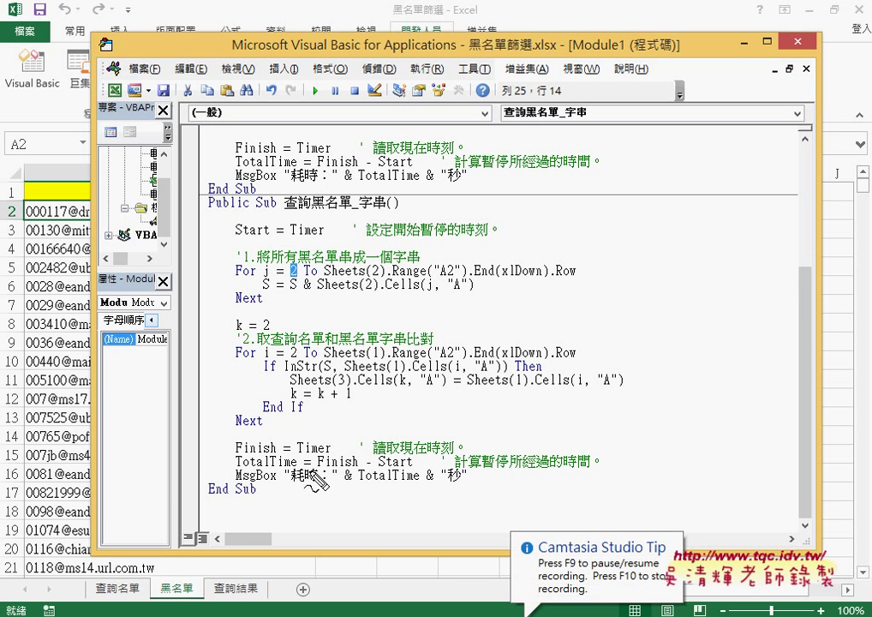
{"action": "left_click_drag", "start_coordinate": [326, 275], "coordinate": [376, 276]}
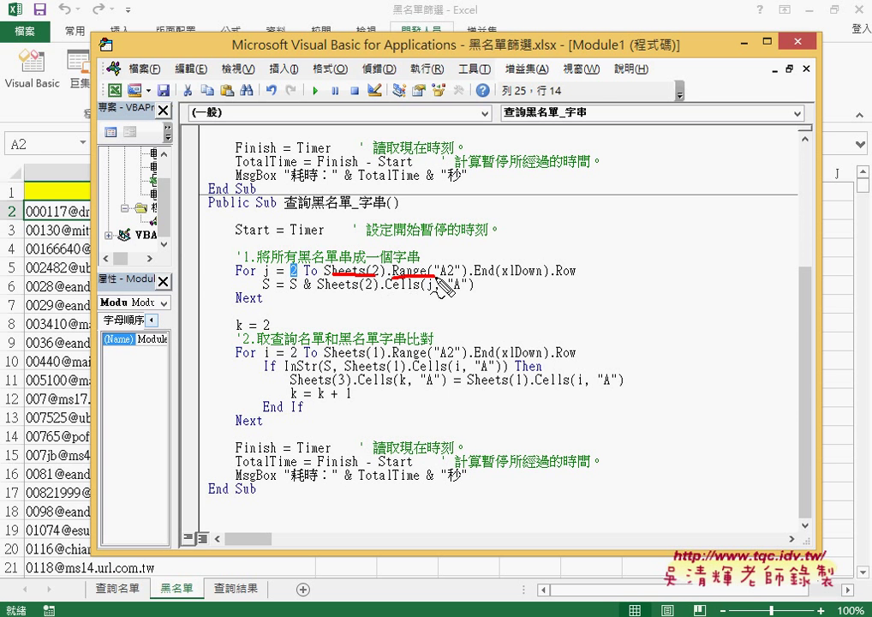
{"action": "left_click_drag", "start_coordinate": [391, 276], "coordinate": [574, 275]}
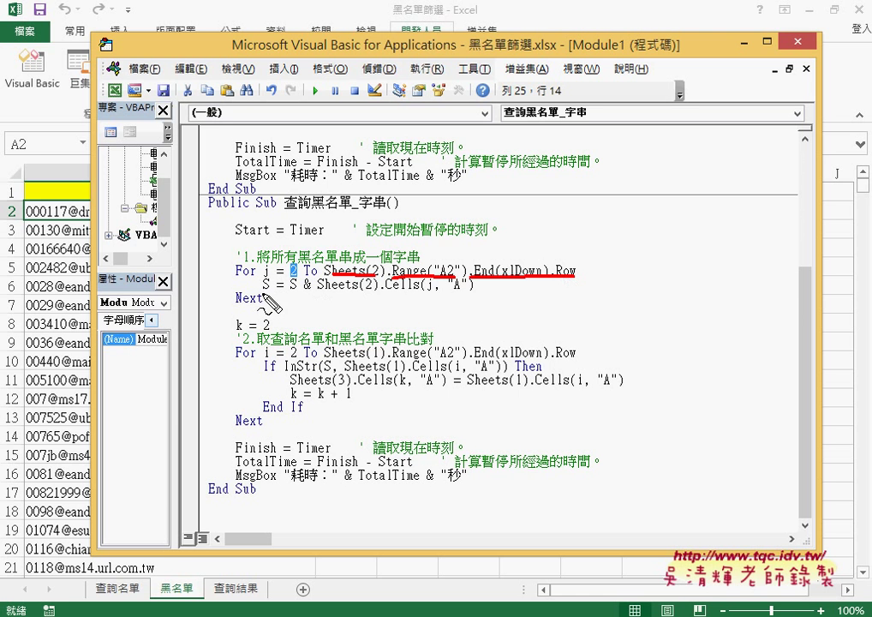
{"action": "left_click_drag", "start_coordinate": [261, 292], "coordinate": [297, 292]}
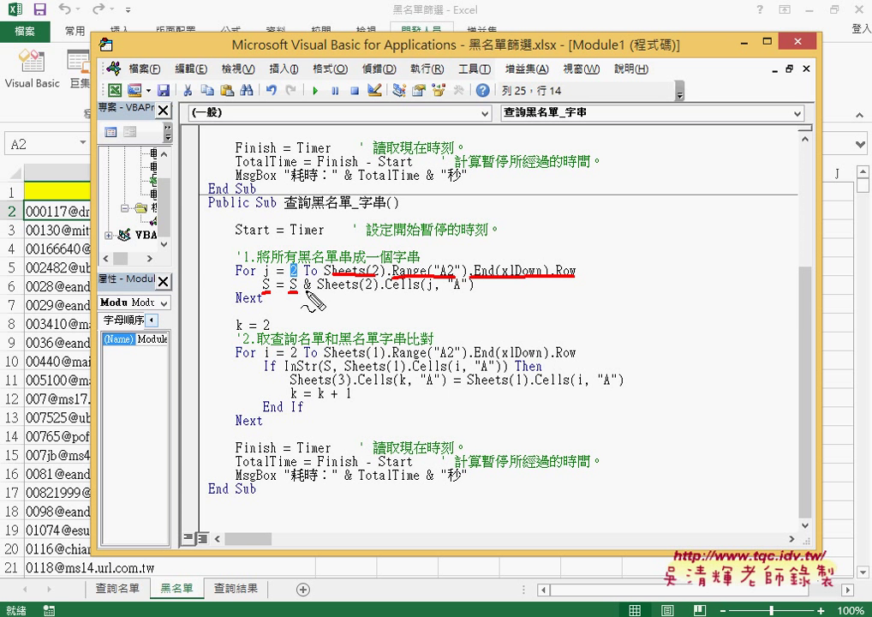
{"action": "left_click_drag", "start_coordinate": [304, 294], "coordinate": [312, 295]}
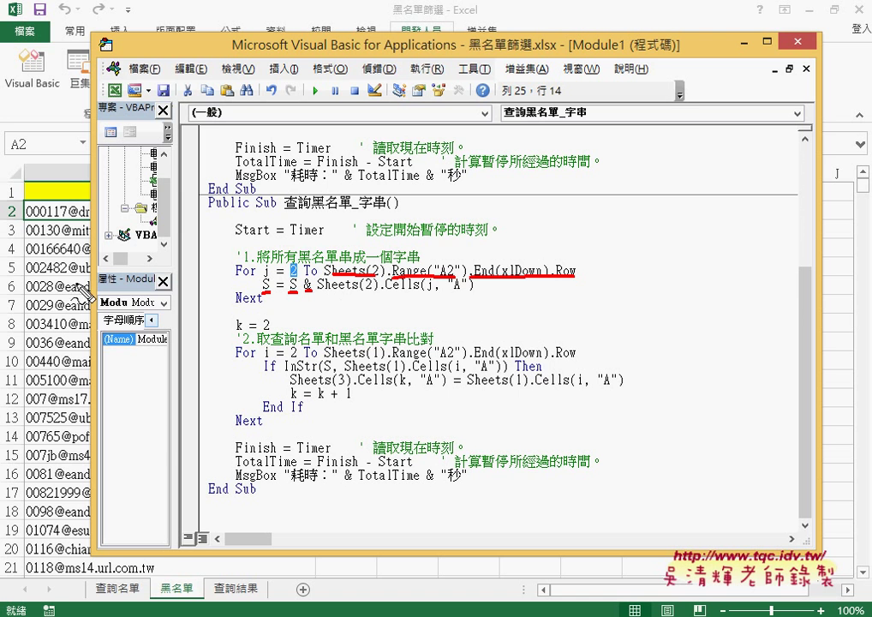
{"action": "mouse_move", "coordinate": [50, 220]}
{"action": "left_mouse_down"}
{"action": "mouse_move", "coordinate": [27, 222]}
{"action": "mouse_move", "coordinate": [39, 206]}
{"action": "left_mouse_up"}
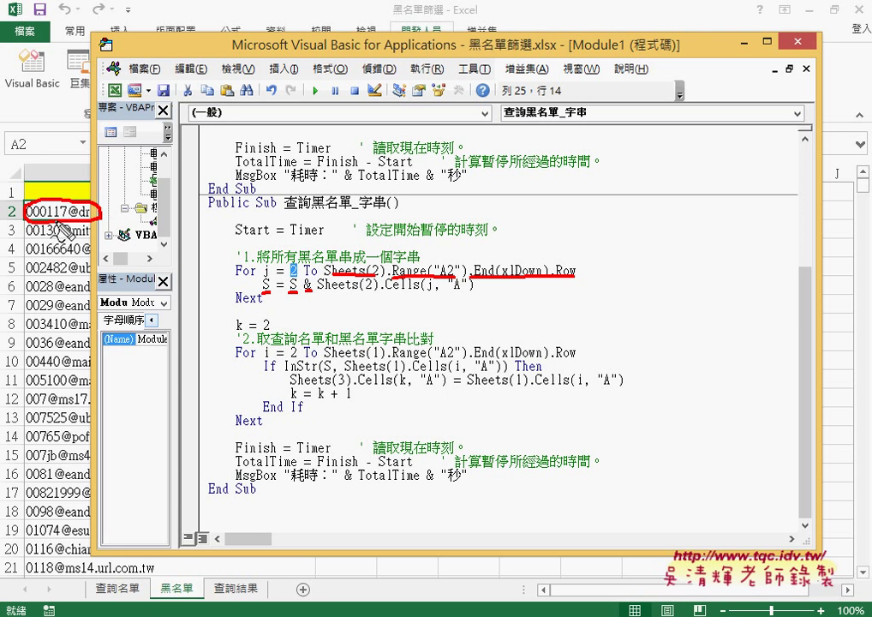
{"action": "left_click_drag", "start_coordinate": [425, 297], "coordinate": [434, 296]}
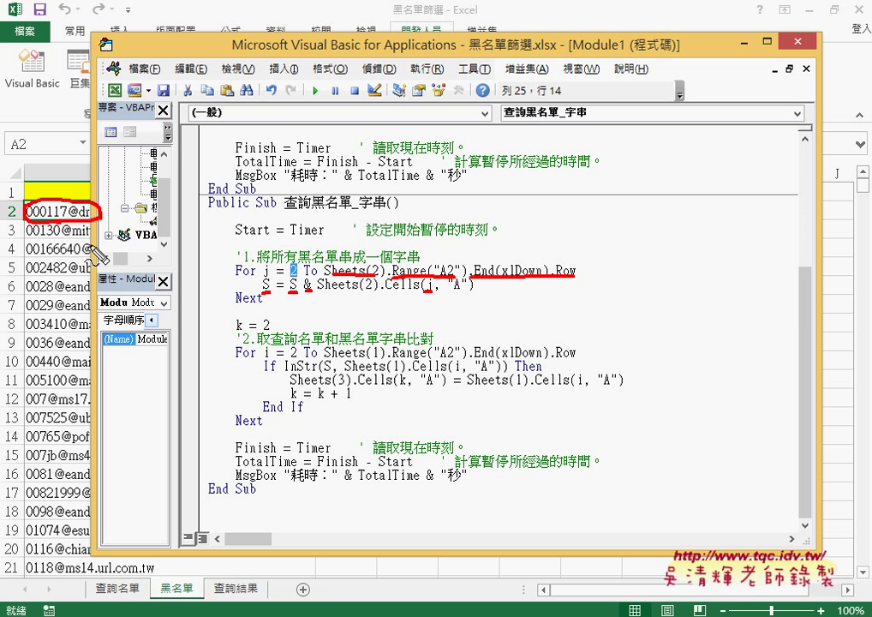
{"action": "mouse_move", "coordinate": [92, 225]}
{"action": "left_mouse_down"}
{"action": "mouse_move", "coordinate": [109, 241]}
{"action": "mouse_move", "coordinate": [90, 244]}
{"action": "left_mouse_up"}
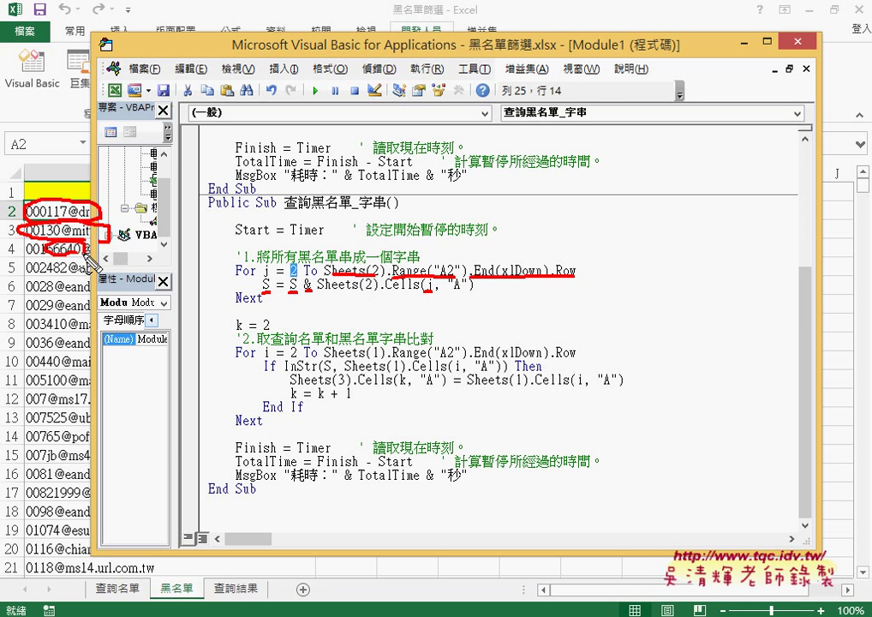
{"action": "left_click_drag", "start_coordinate": [361, 293], "coordinate": [294, 307]}
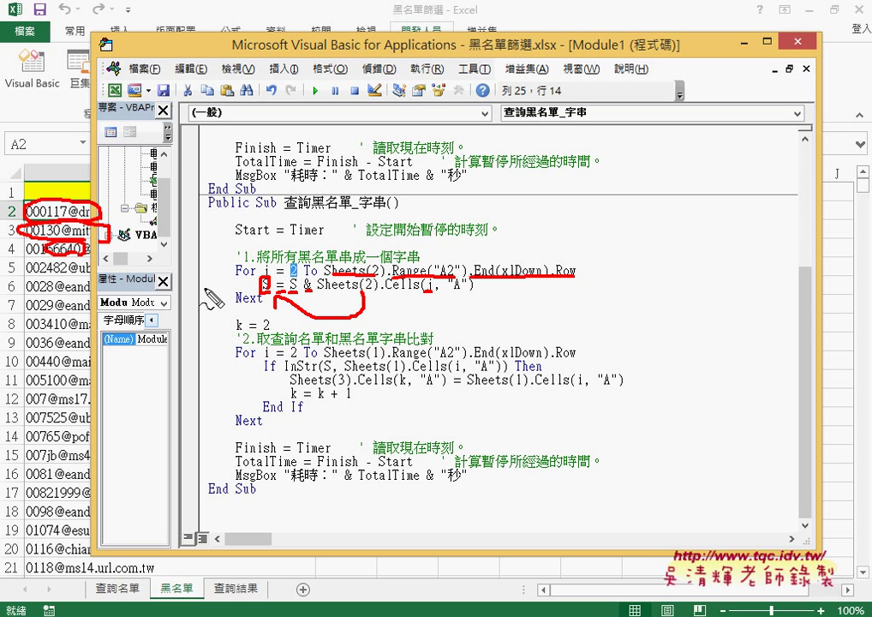
{"action": "mouse_move", "coordinate": [213, 296]}
{"action": "left_mouse_down"}
{"action": "mouse_move", "coordinate": [221, 331]}
{"action": "mouse_move", "coordinate": [227, 326]}
{"action": "mouse_move", "coordinate": [222, 334]}
{"action": "mouse_move", "coordinate": [273, 330]}
{"action": "left_mouse_up"}
{"action": "left_click_drag", "start_coordinate": [254, 600], "coordinate": [271, 586]}
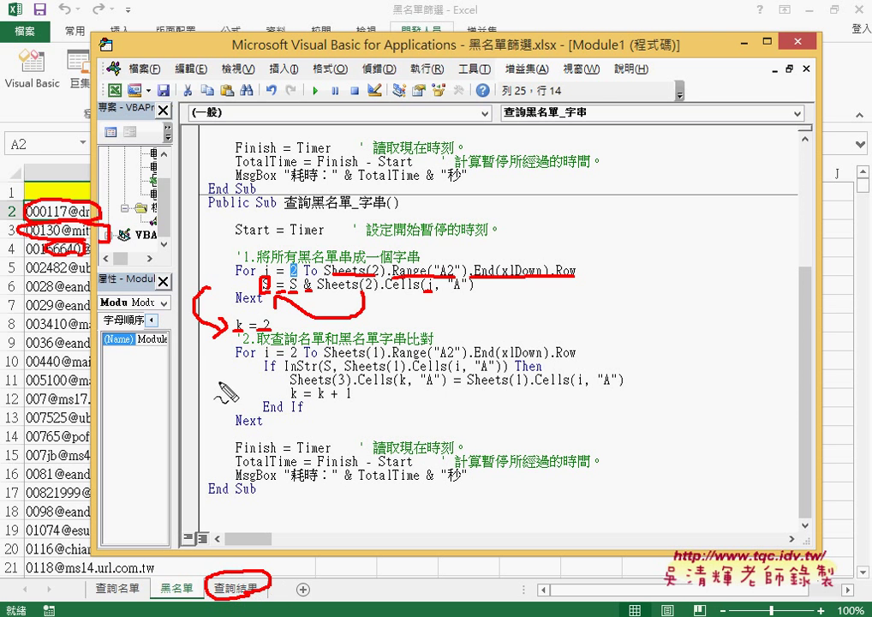
{"action": "left_click_drag", "start_coordinate": [135, 604], "coordinate": [141, 583]}
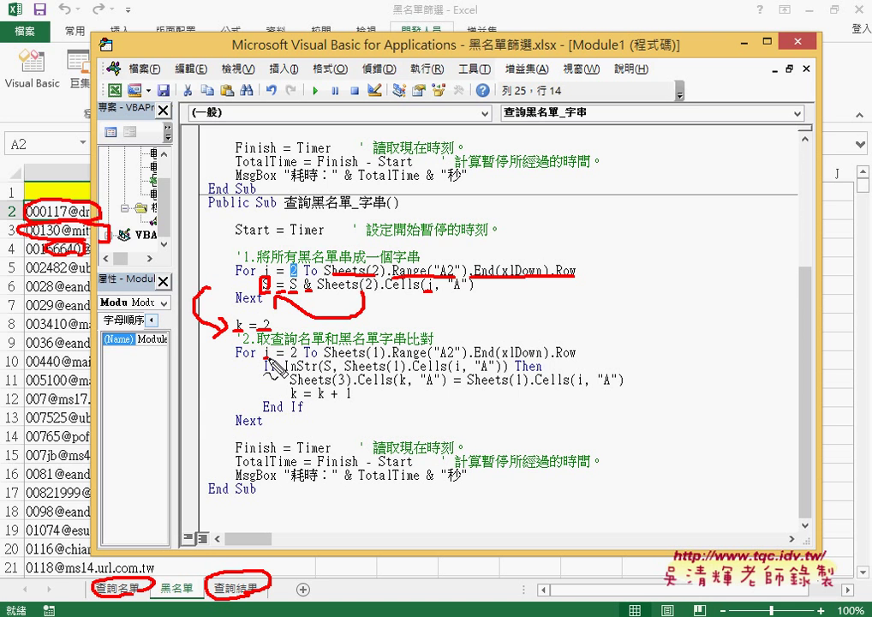
{"action": "left_click_drag", "start_coordinate": [264, 359], "coordinate": [272, 359]}
{"action": "left_click_drag", "start_coordinate": [290, 359], "coordinate": [298, 359]}
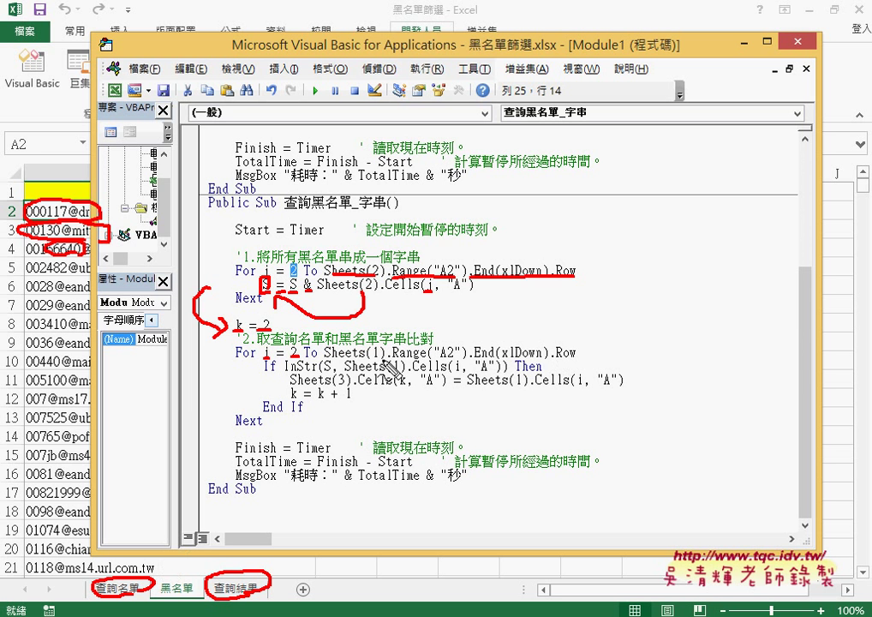
{"action": "mouse_move", "coordinate": [349, 357]}
{"action": "left_mouse_down"}
{"action": "mouse_move", "coordinate": [382, 357]}
{"action": "mouse_move", "coordinate": [377, 369]}
{"action": "left_mouse_up"}
{"action": "mouse_move", "coordinate": [517, 372]}
{"action": "left_mouse_down"}
{"action": "mouse_move", "coordinate": [548, 372]}
{"action": "mouse_move", "coordinate": [570, 360]}
{"action": "left_mouse_up"}
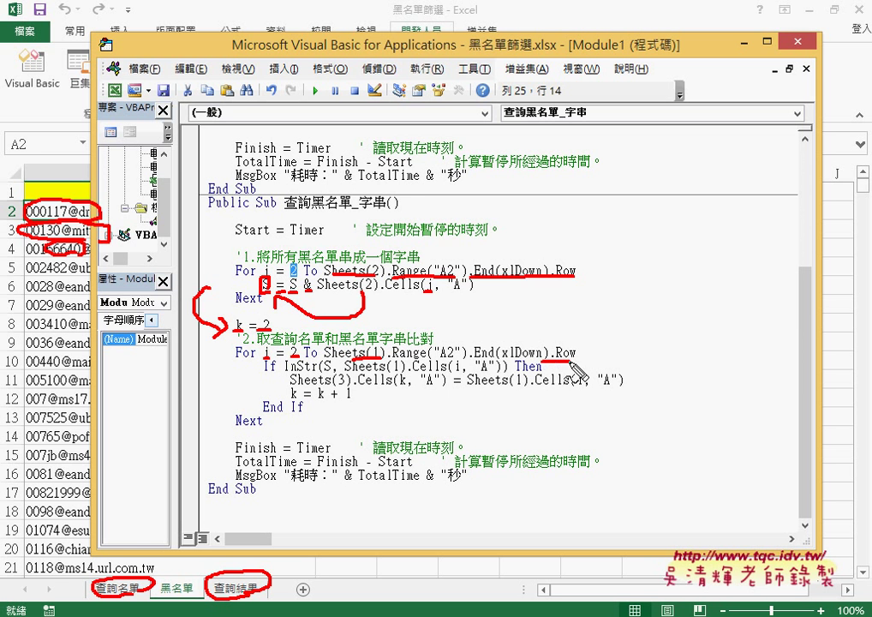
{"action": "left_click_drag", "start_coordinate": [106, 441], "coordinate": [96, 562]}
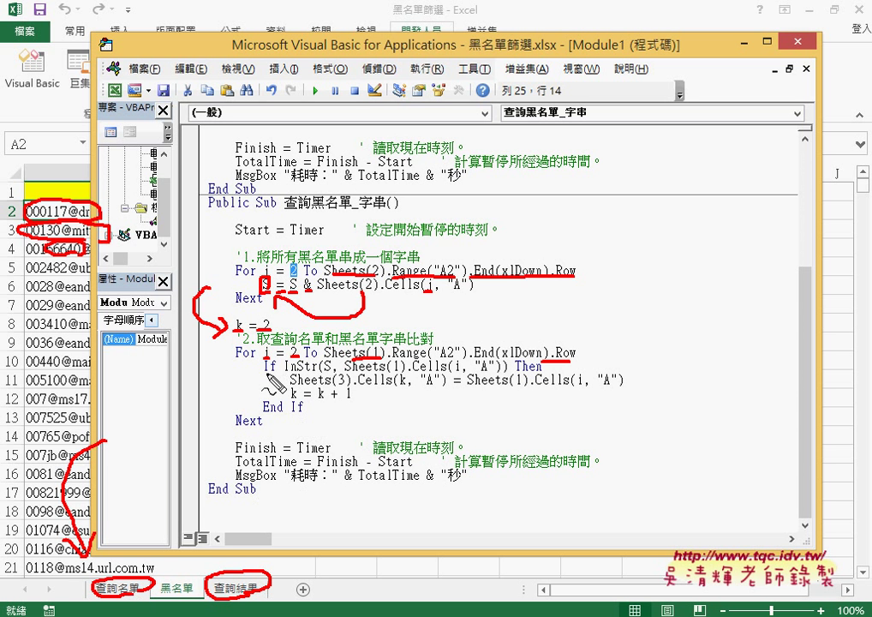
{"action": "left_click_drag", "start_coordinate": [227, 368], "coordinate": [226, 377]}
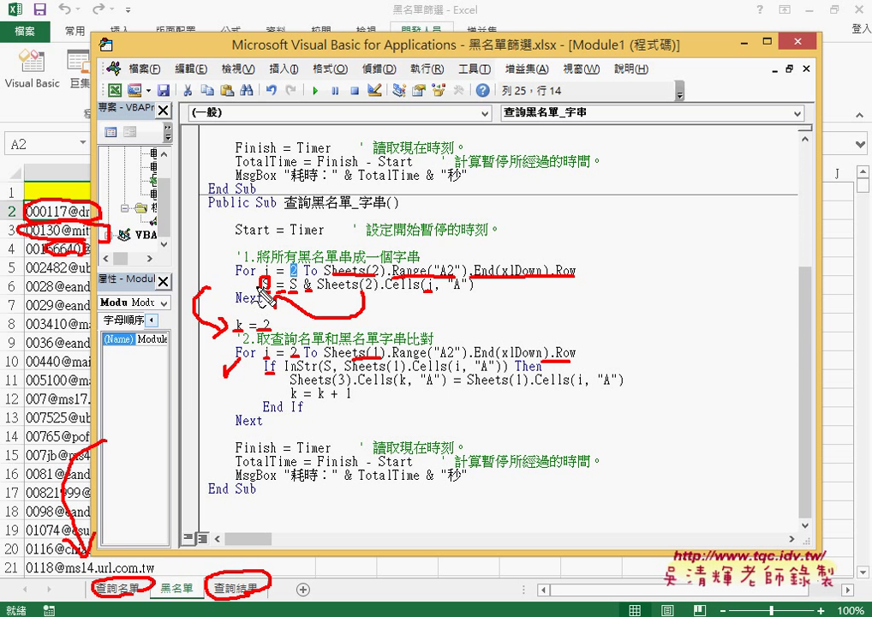
{"action": "left_click_drag", "start_coordinate": [300, 292], "coordinate": [294, 305]}
{"action": "key", "text": "Escape"}
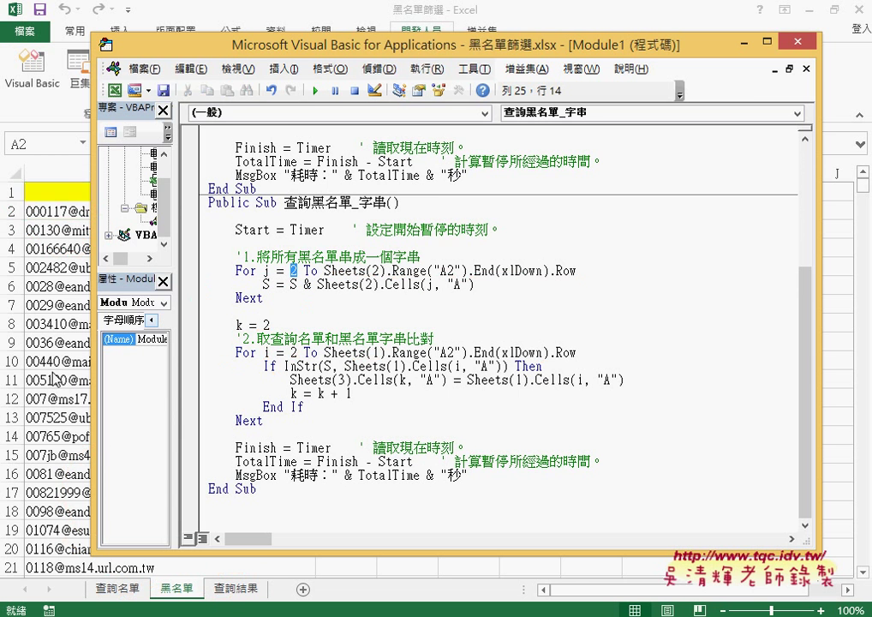
Show 查詢名單 with A2 selected and annotate the 黑名單 sheet as string S.
{"action": "left_click", "coordinate": [115, 591]}
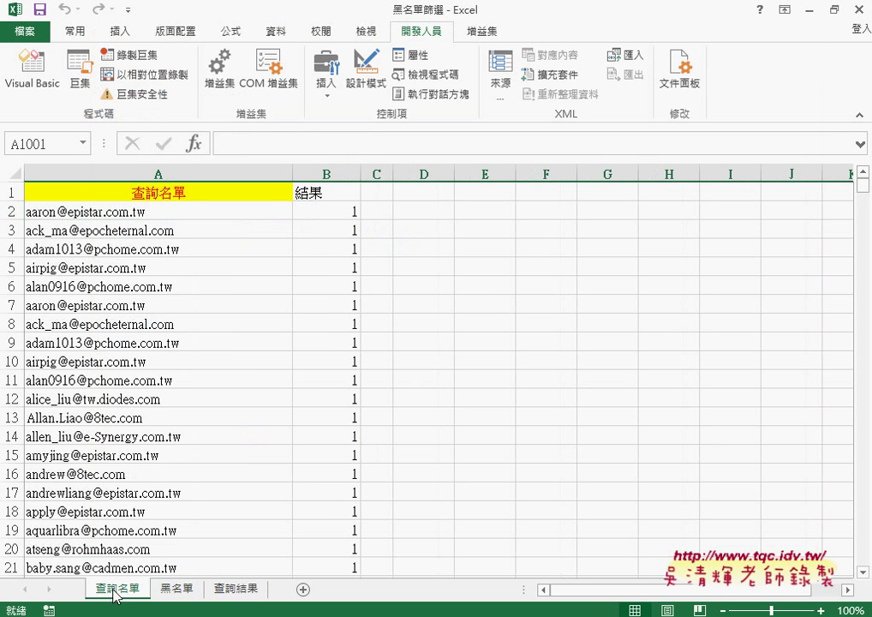
{"action": "left_click", "coordinate": [259, 210]}
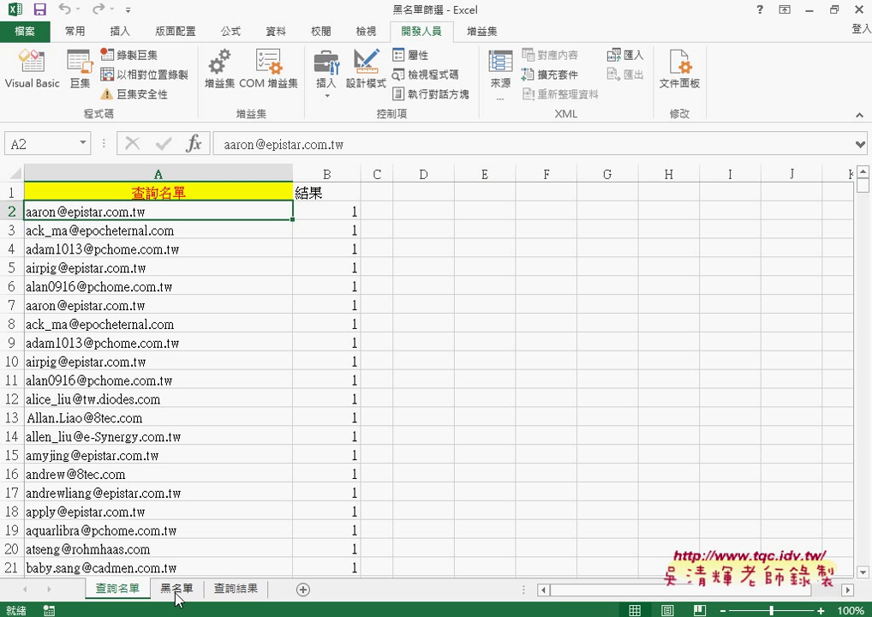
{"action": "left_click_drag", "start_coordinate": [176, 592], "coordinate": [172, 581]}
{"action": "mouse_move", "coordinate": [212, 523]}
{"action": "left_mouse_down"}
{"action": "mouse_move", "coordinate": [197, 546]}
{"action": "mouse_move", "coordinate": [215, 561]}
{"action": "left_mouse_up"}
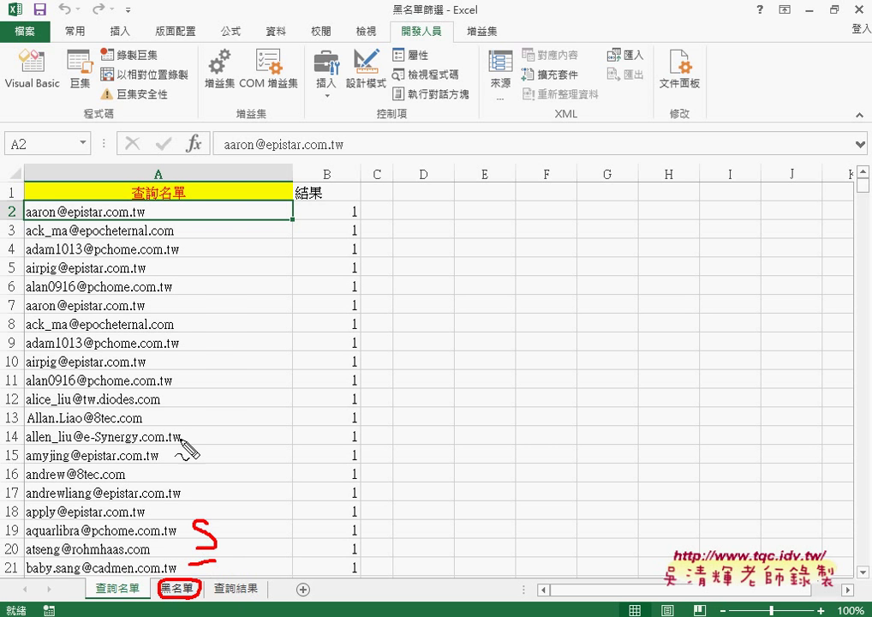
Circle the email in A2, draw an arrow to S, and start writing InStr beside the list.
{"action": "mouse_move", "coordinate": [90, 216]}
{"action": "left_mouse_down"}
{"action": "mouse_move", "coordinate": [135, 203]}
{"action": "mouse_move", "coordinate": [226, 485]}
{"action": "mouse_move", "coordinate": [238, 480]}
{"action": "left_mouse_up"}
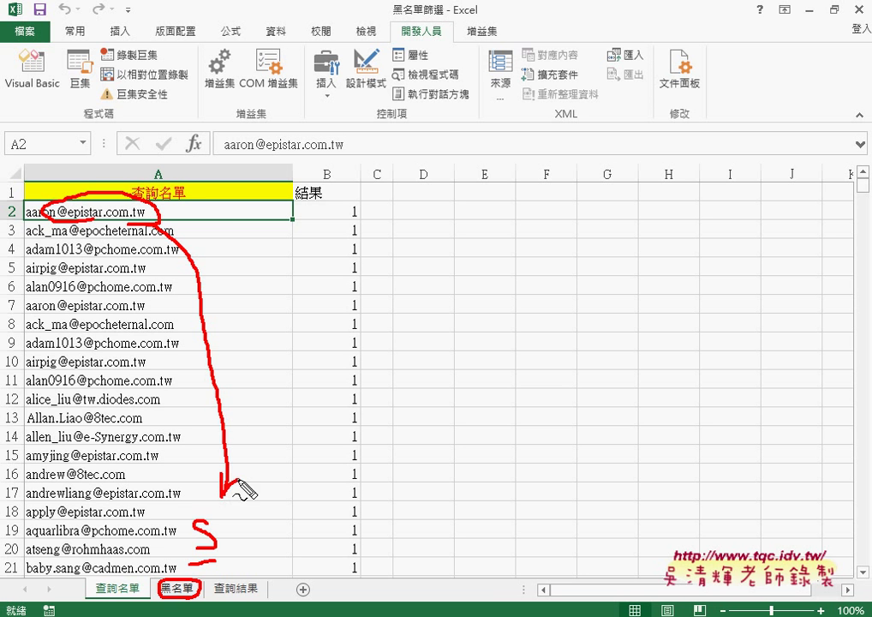
{"action": "mouse_move", "coordinate": [206, 564]}
{"action": "left_mouse_down"}
{"action": "mouse_move", "coordinate": [221, 497]}
{"action": "mouse_move", "coordinate": [221, 553]}
{"action": "left_mouse_up"}
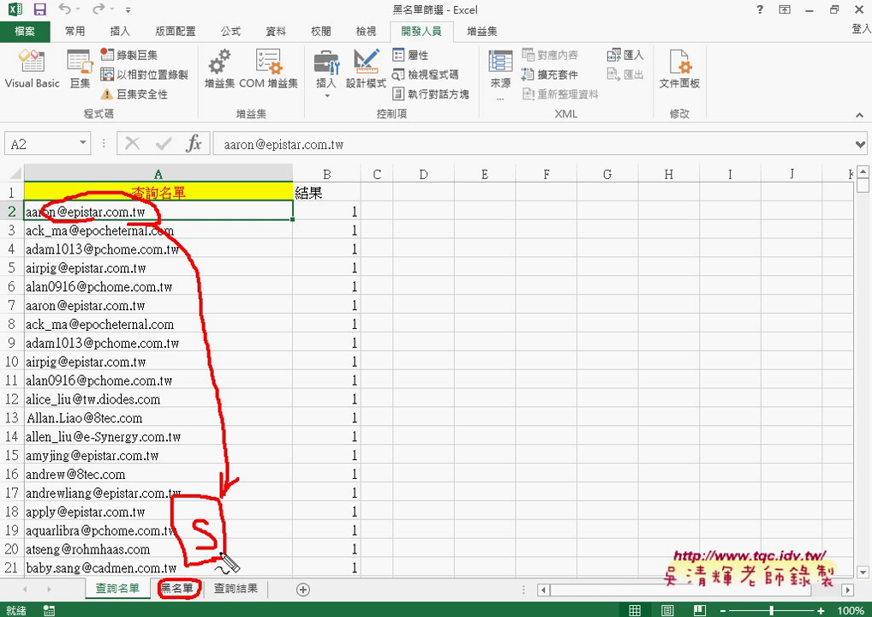
{"action": "mouse_move", "coordinate": [281, 384]}
{"action": "left_mouse_down"}
{"action": "mouse_move", "coordinate": [281, 423]}
{"action": "mouse_move", "coordinate": [293, 415]}
{"action": "mouse_move", "coordinate": [315, 420]}
{"action": "left_mouse_up"}
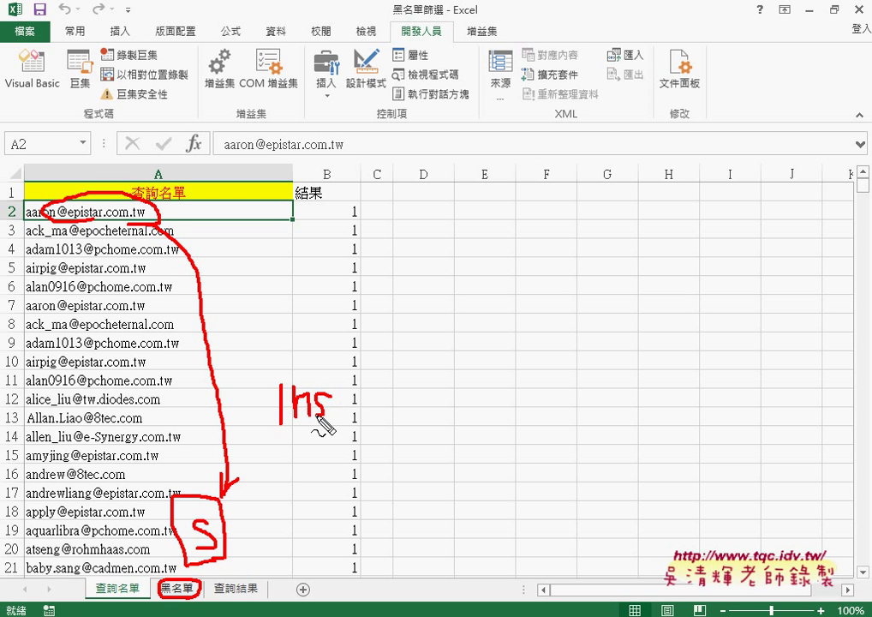
{"action": "left_click_drag", "start_coordinate": [342, 387], "coordinate": [344, 420]}
{"action": "mouse_move", "coordinate": [333, 401]}
{"action": "left_mouse_down"}
{"action": "mouse_move", "coordinate": [351, 399]}
{"action": "mouse_move", "coordinate": [360, 412]}
{"action": "mouse_move", "coordinate": [375, 392]}
{"action": "left_mouse_up"}
{"action": "left_click", "coordinate": [286, 364]}
{"action": "left_click_drag", "start_coordinate": [282, 440], "coordinate": [378, 438]}
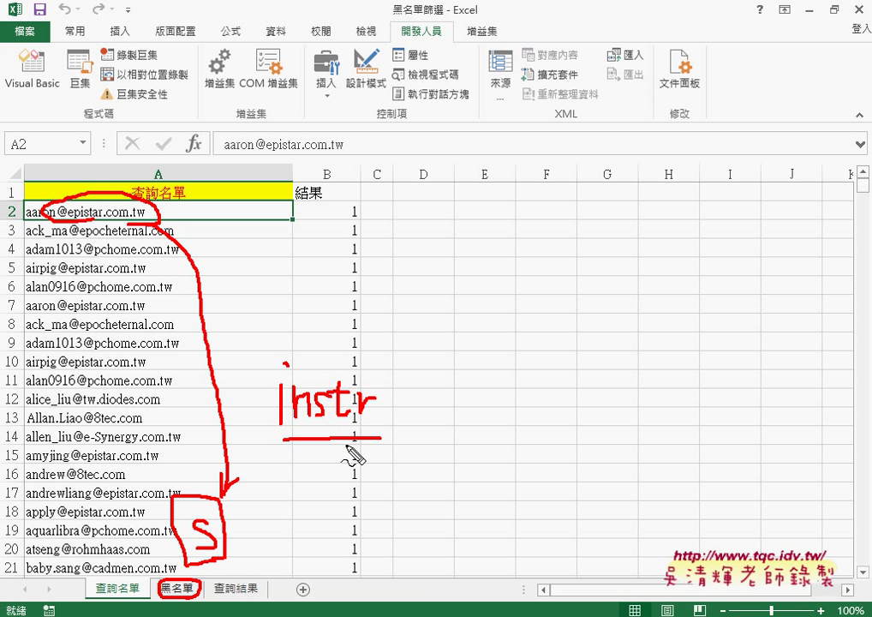
{"action": "left_click_drag", "start_coordinate": [400, 364], "coordinate": [394, 423]}
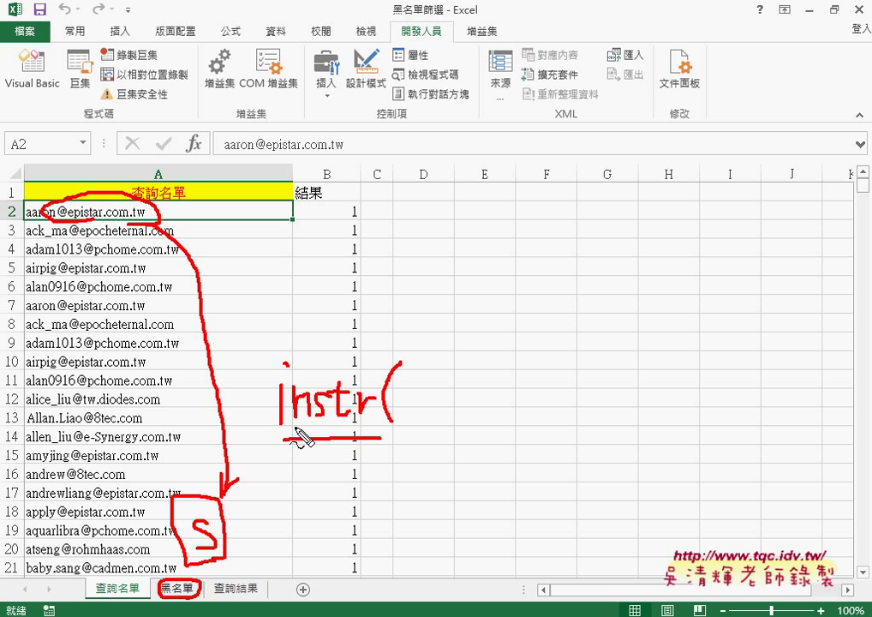
{"action": "left_click_drag", "start_coordinate": [406, 415], "coordinate": [435, 414]}
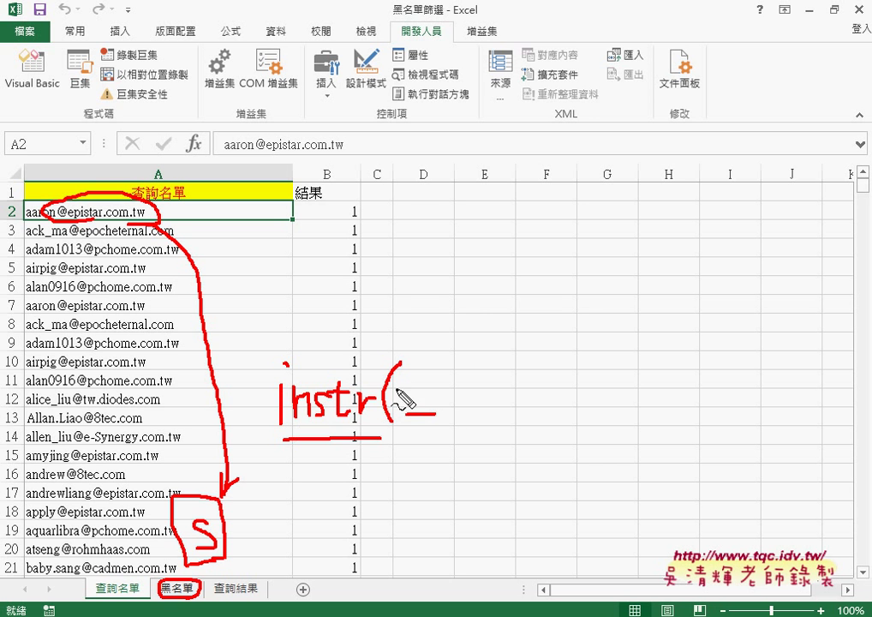
{"action": "mouse_move", "coordinate": [413, 379]}
{"action": "left_mouse_down"}
{"action": "mouse_move", "coordinate": [412, 407]}
{"action": "mouse_move", "coordinate": [435, 417]}
{"action": "left_mouse_up"}
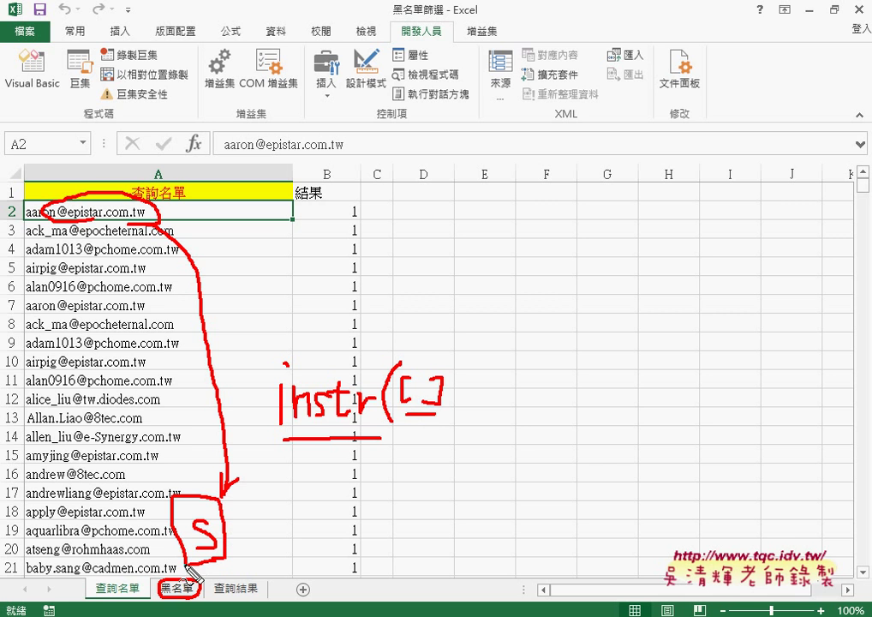
{"action": "left_click_drag", "start_coordinate": [92, 544], "coordinate": [163, 533]}
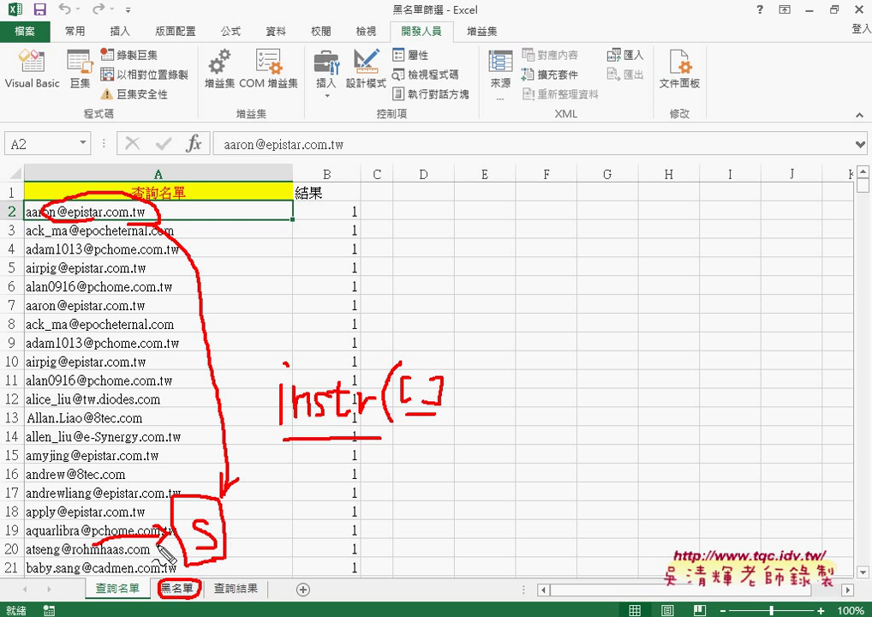